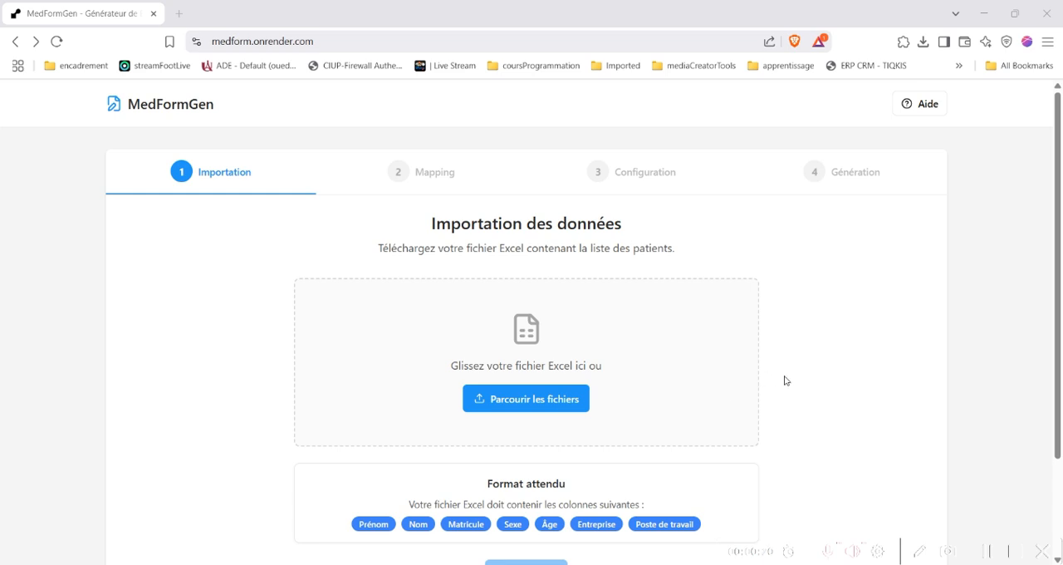
{"action": "scroll", "coordinate": [786, 381], "scroll_direction": "down", "scroll_amount": 1}
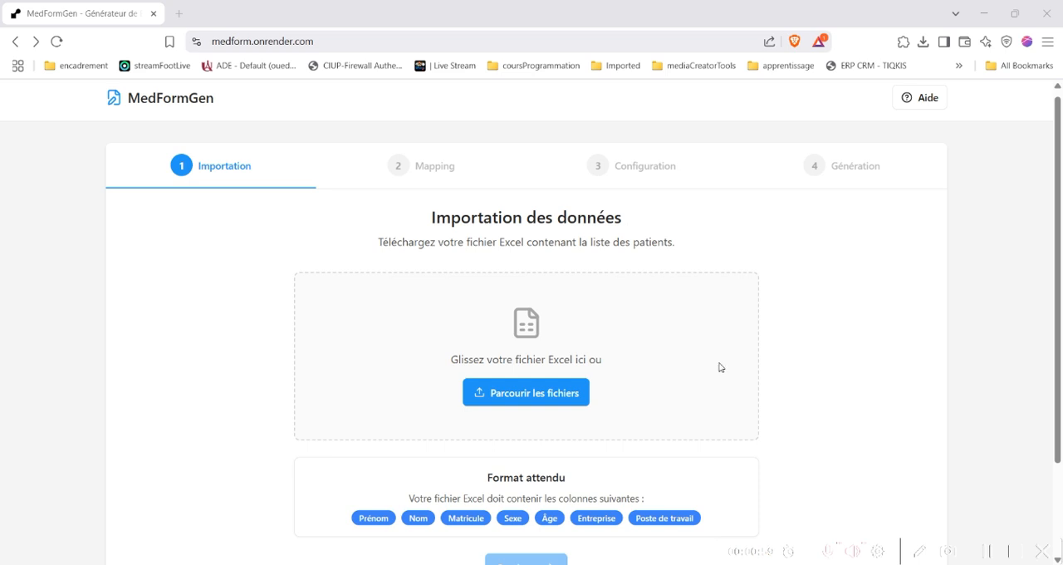
{"action": "scroll", "coordinate": [765, 370], "scroll_direction": "down", "scroll_amount": 3}
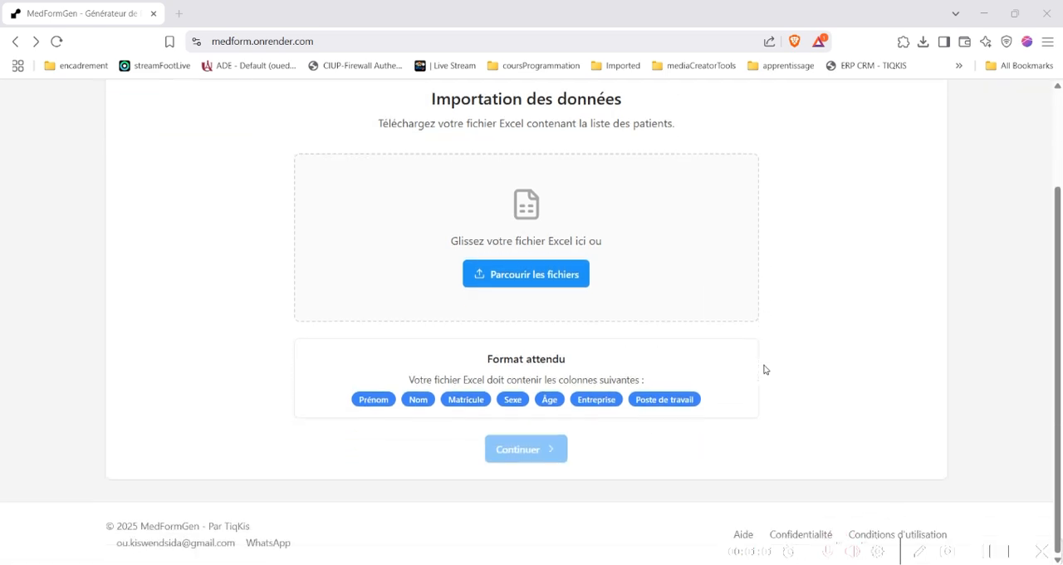
{"action": "scroll", "coordinate": [765, 370], "scroll_direction": "up", "scroll_amount": 3}
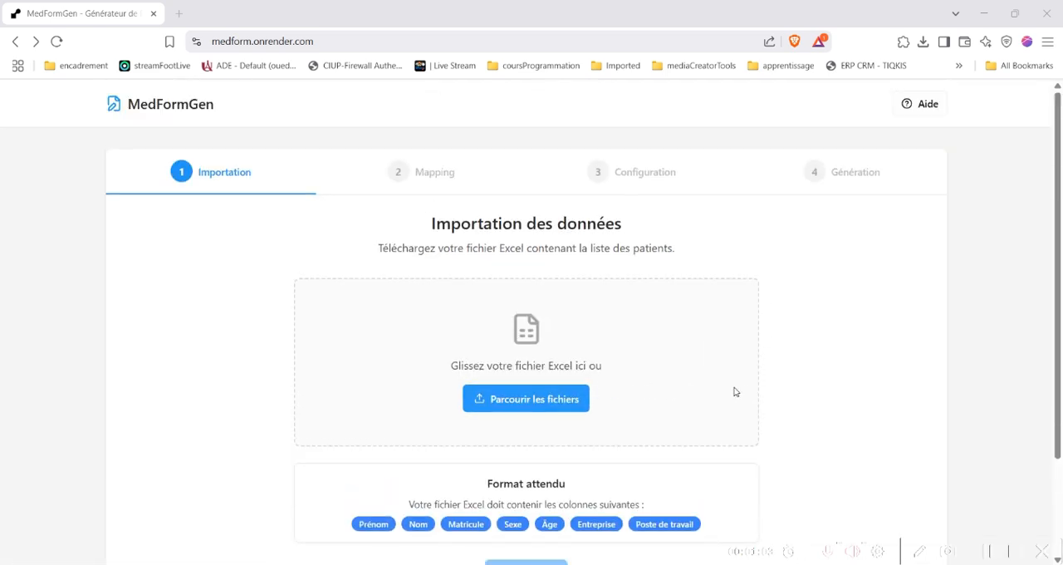
{"action": "scroll", "coordinate": [646, 419], "scroll_direction": "down", "scroll_amount": 3}
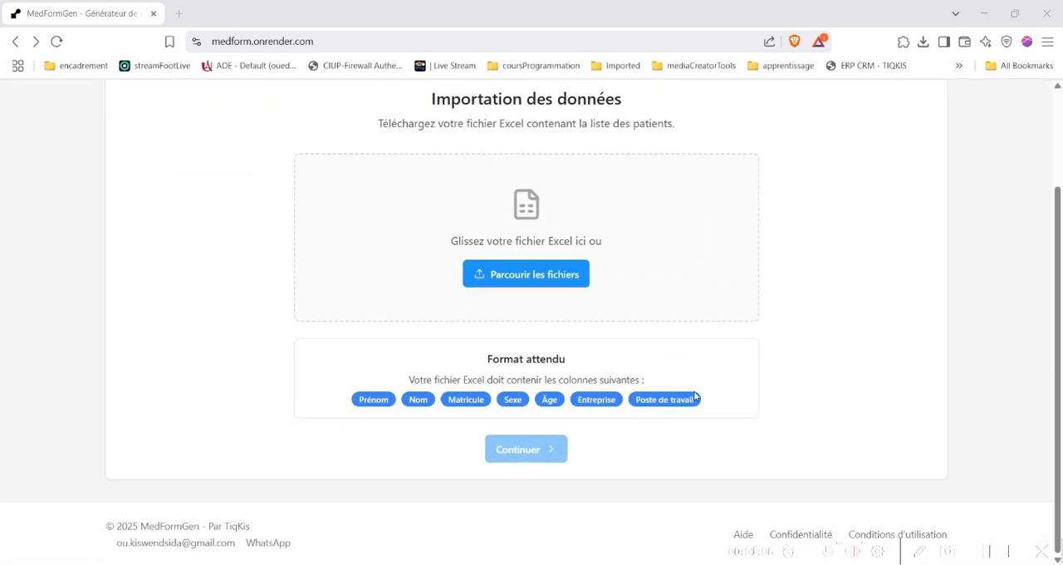
{"action": "scroll", "coordinate": [772, 365], "scroll_direction": "up", "scroll_amount": 3}
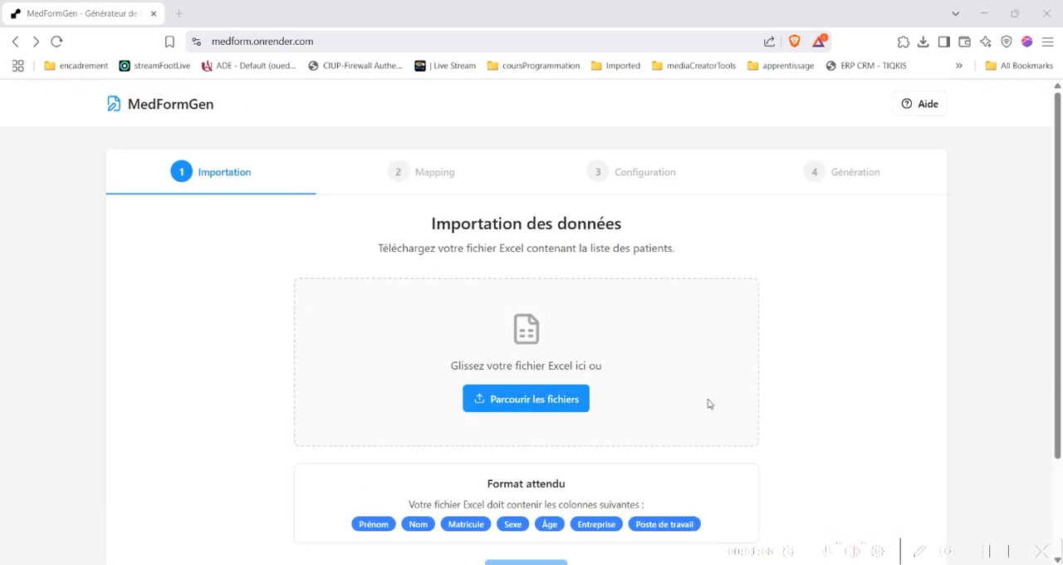
Import the Excel file employes.xlsx from the Desktop as the patient list and continue to the field mapping
{"action": "left_click", "coordinate": [526, 400]}
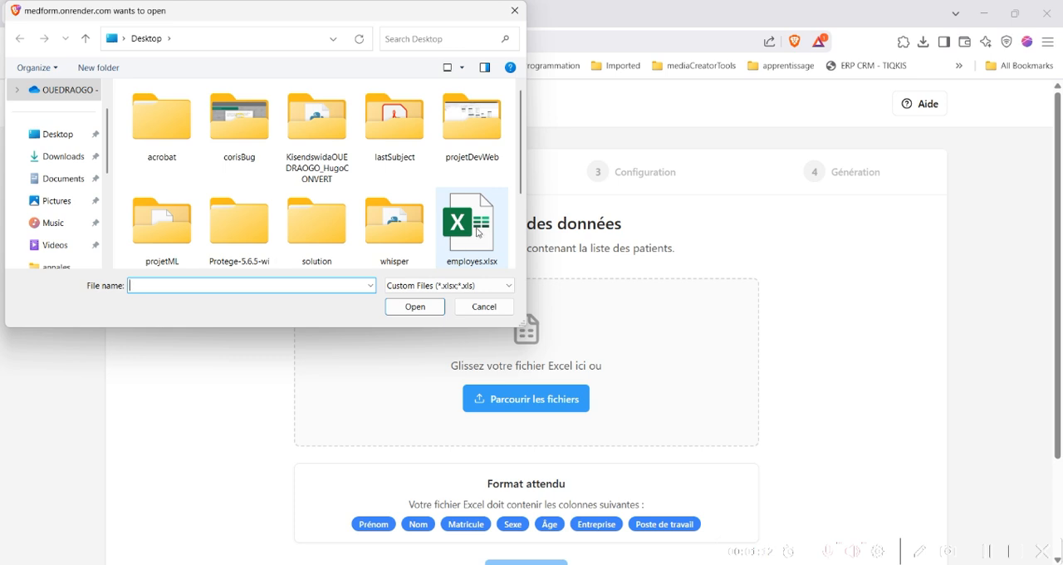
{"action": "left_click", "coordinate": [478, 234]}
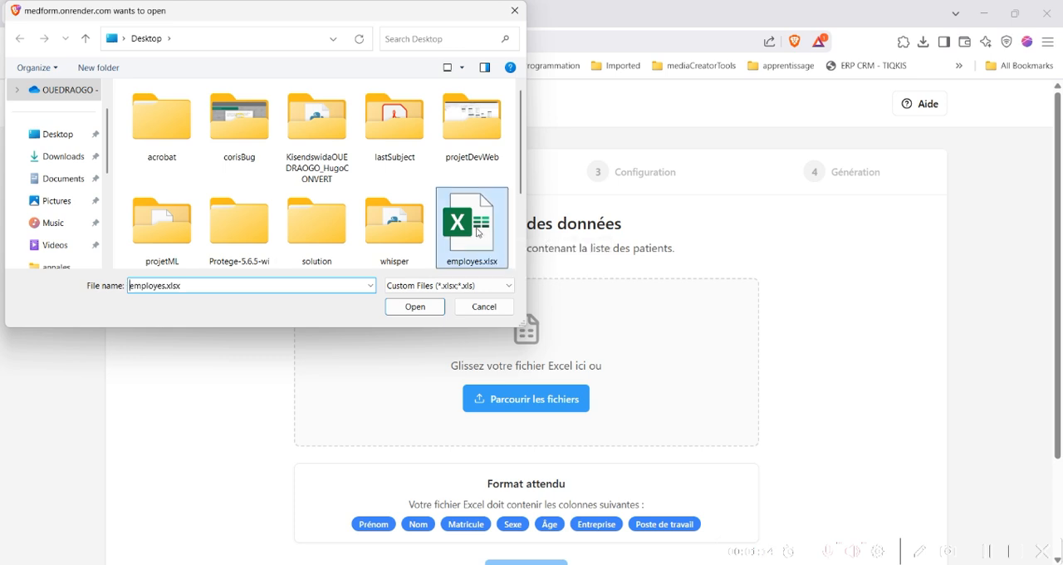
{"action": "left_click", "coordinate": [416, 307]}
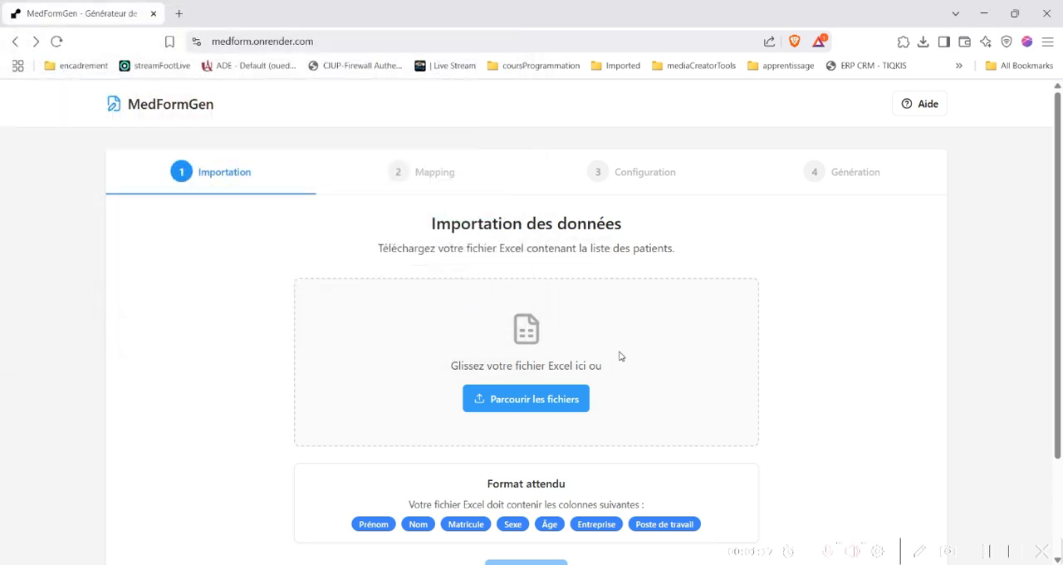
{"action": "scroll", "coordinate": [706, 432], "scroll_direction": "down", "scroll_amount": 2}
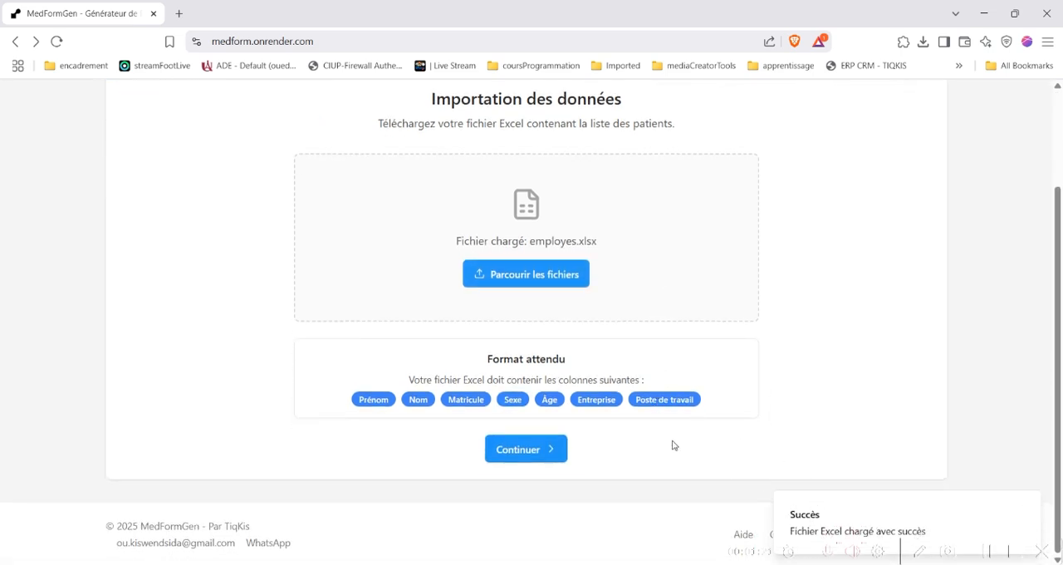
{"action": "left_click", "coordinate": [546, 449]}
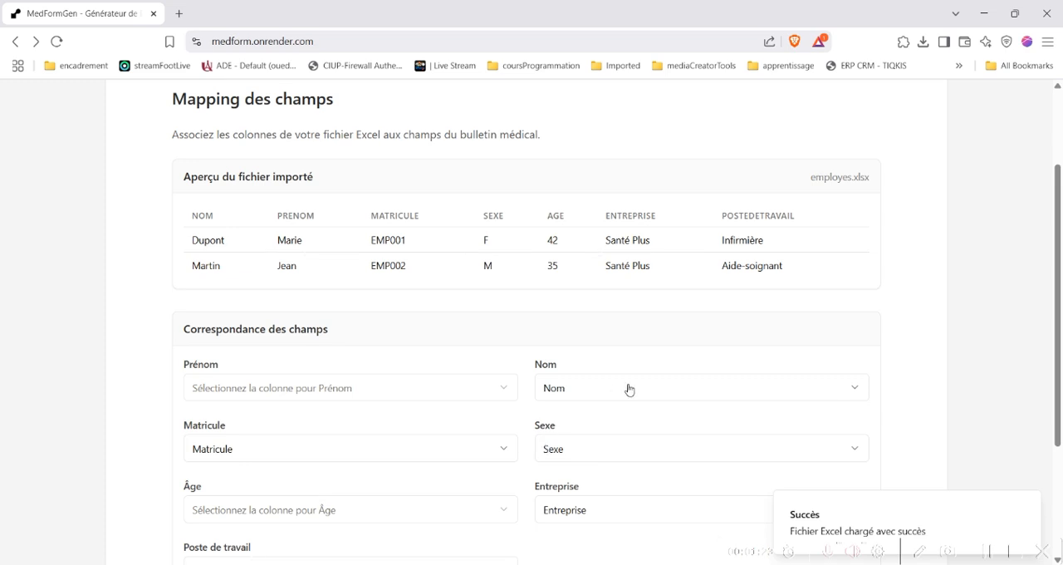
Map the Prénom field to the Prenom column, Âge to Age, and Poste de travail to PosteDeTravail
{"action": "scroll", "coordinate": [478, 411], "scroll_direction": "down", "scroll_amount": 2}
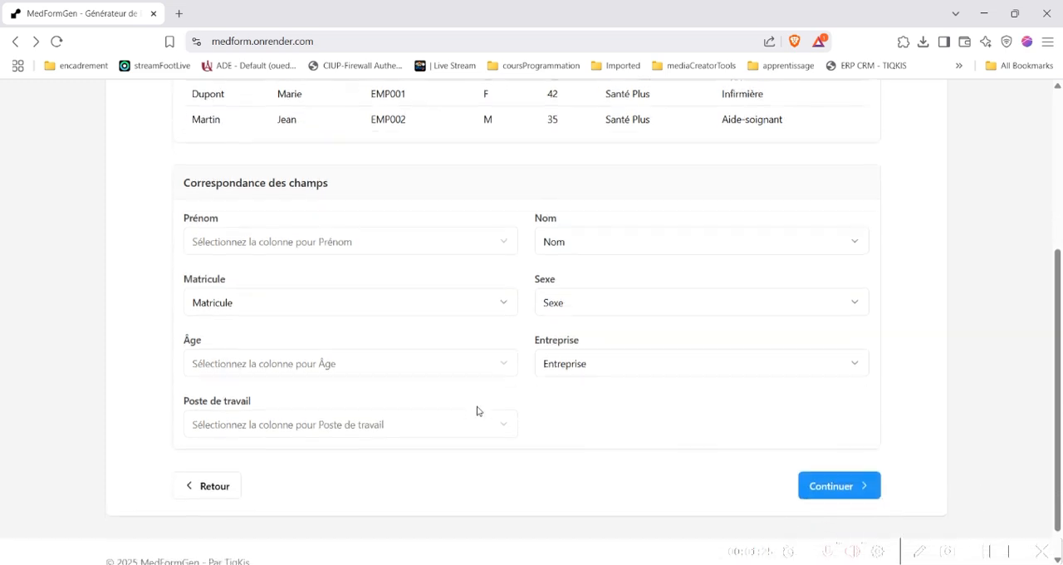
{"action": "scroll", "coordinate": [478, 410], "scroll_direction": "up", "scroll_amount": 3}
{"action": "scroll", "coordinate": [478, 410], "scroll_direction": "down", "scroll_amount": 1}
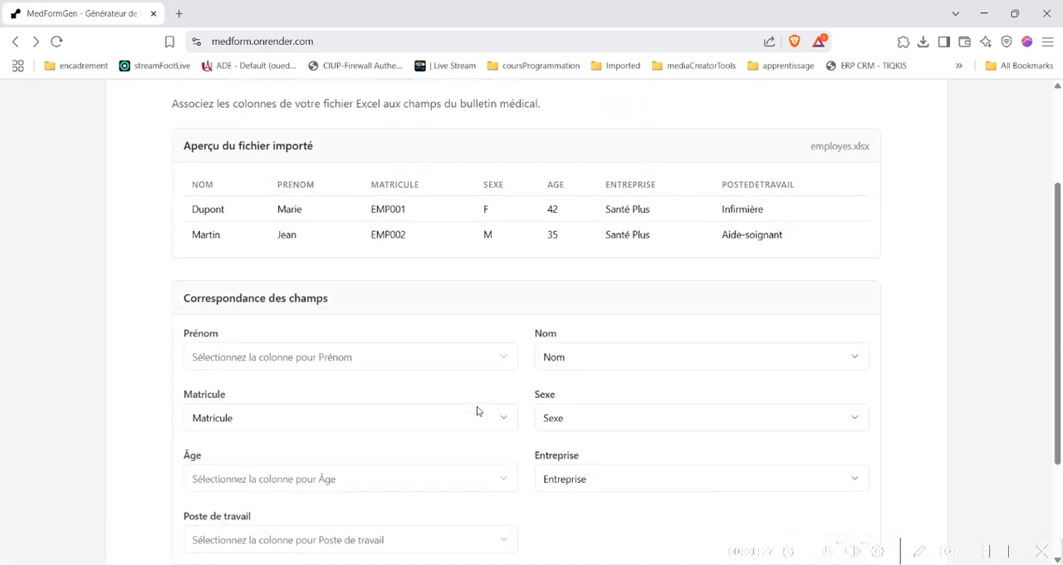
{"action": "scroll", "coordinate": [478, 411], "scroll_direction": "up", "scroll_amount": 1}
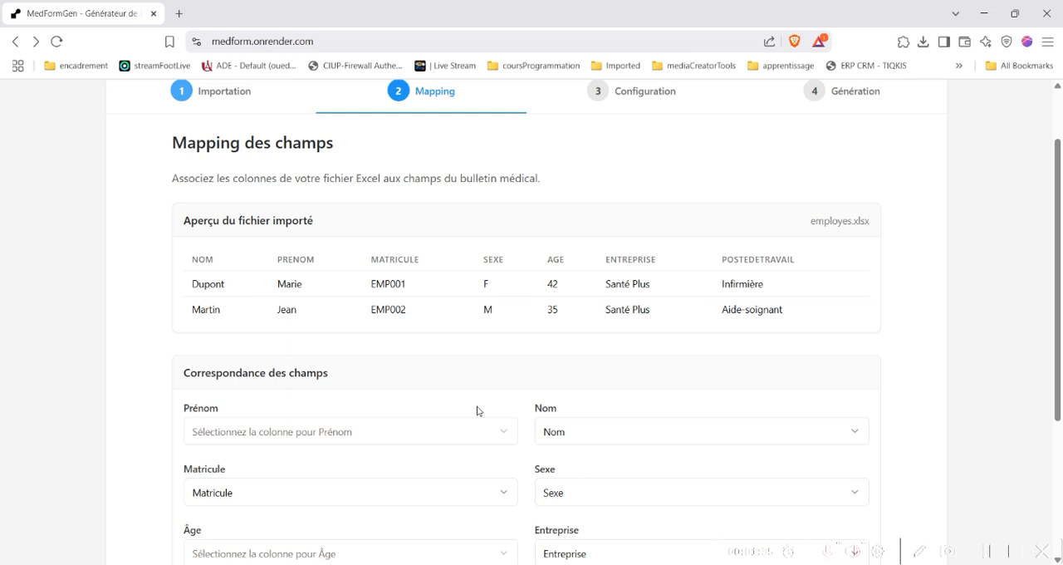
{"action": "scroll", "coordinate": [478, 410], "scroll_direction": "down", "scroll_amount": 1}
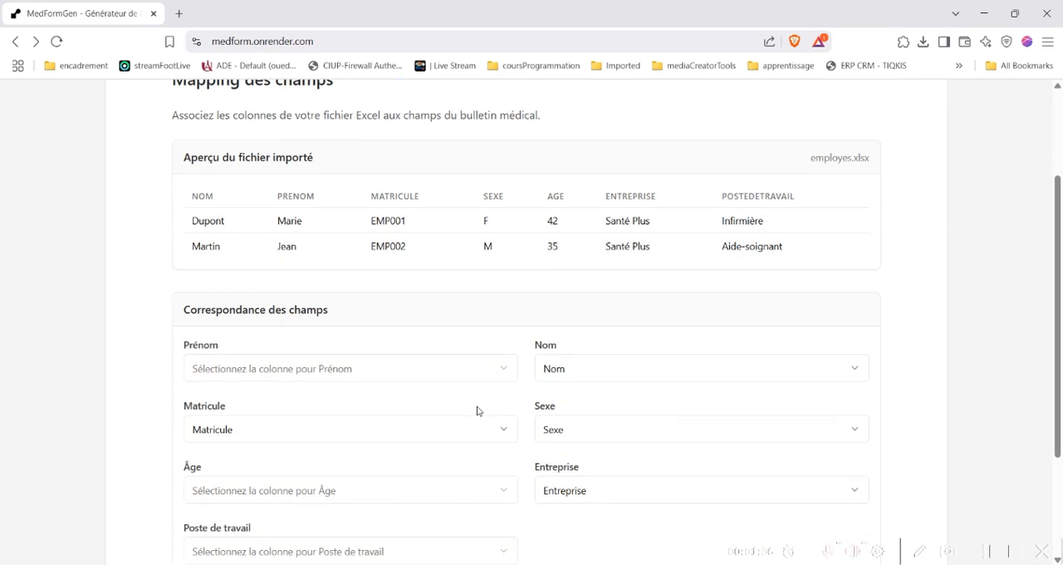
{"action": "left_click", "coordinate": [352, 352]}
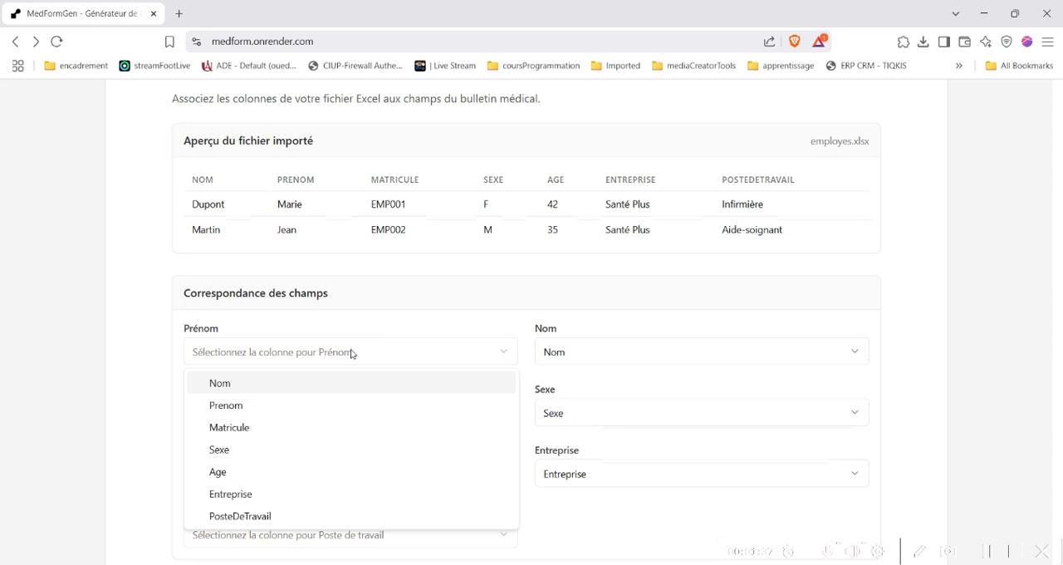
{"action": "left_click", "coordinate": [274, 410]}
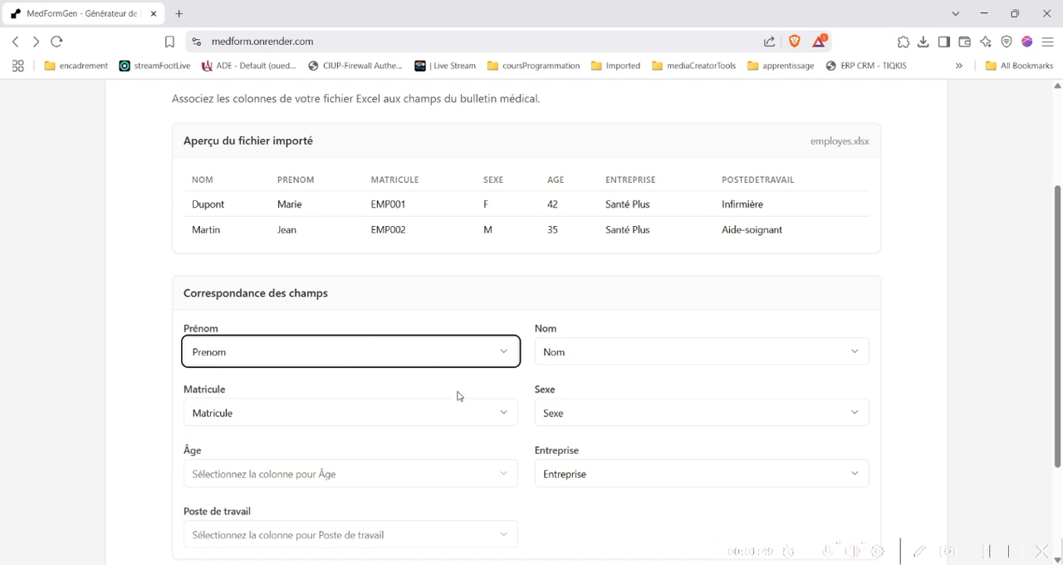
{"action": "left_click", "coordinate": [353, 482]}
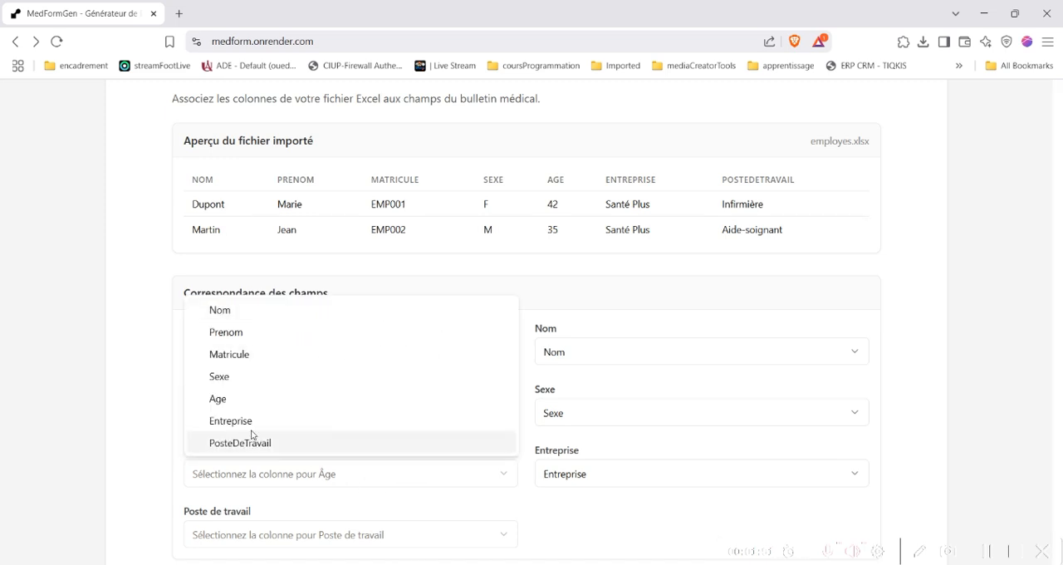
{"action": "left_click", "coordinate": [223, 408]}
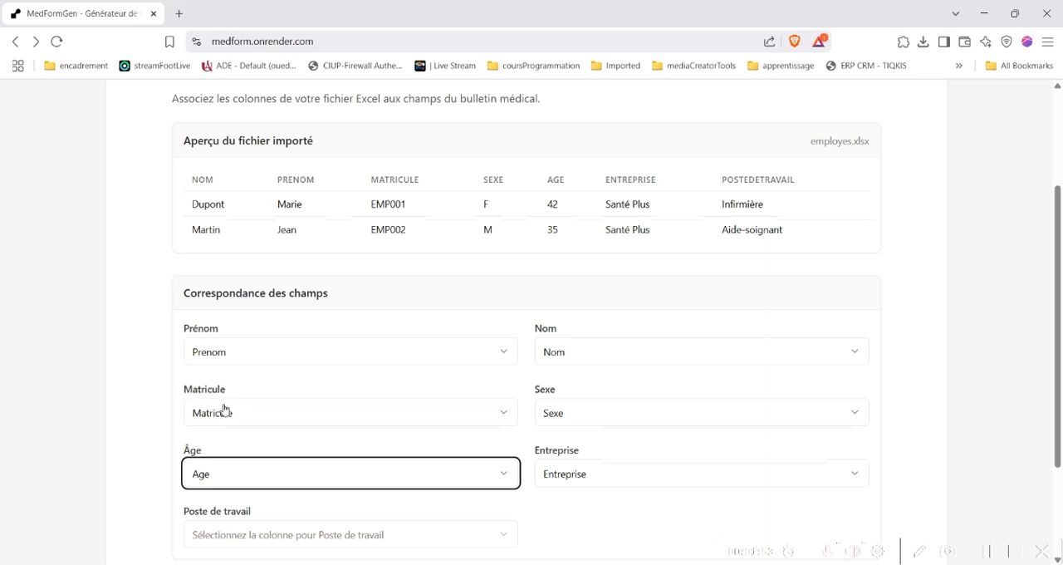
{"action": "left_click", "coordinate": [304, 532]}
{"action": "left_click", "coordinate": [269, 503]}
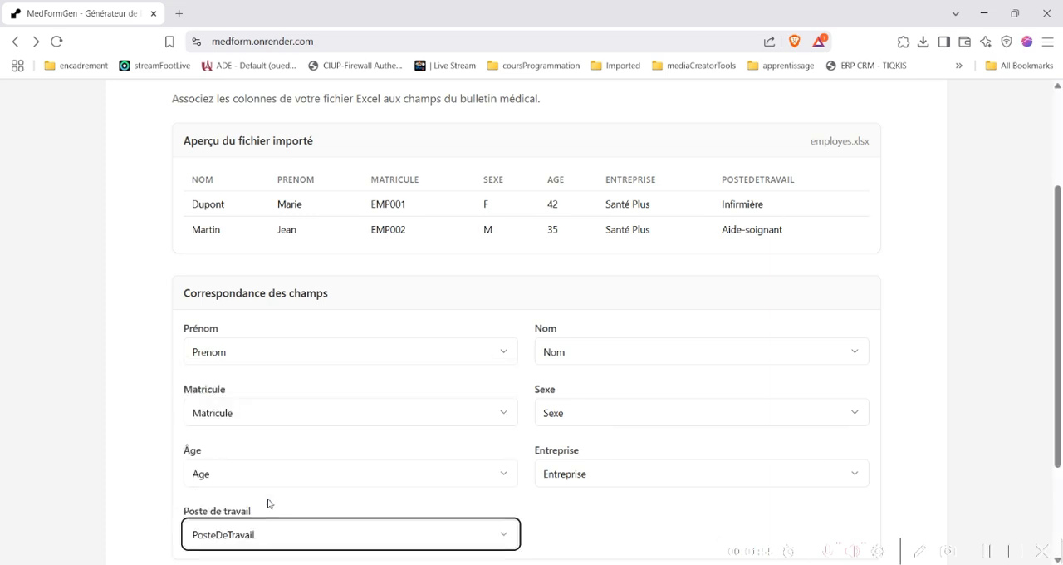
Accept the completed field mapping and proceed to the configuration of the bulletins
{"action": "scroll", "coordinate": [563, 406], "scroll_direction": "down", "scroll_amount": 2}
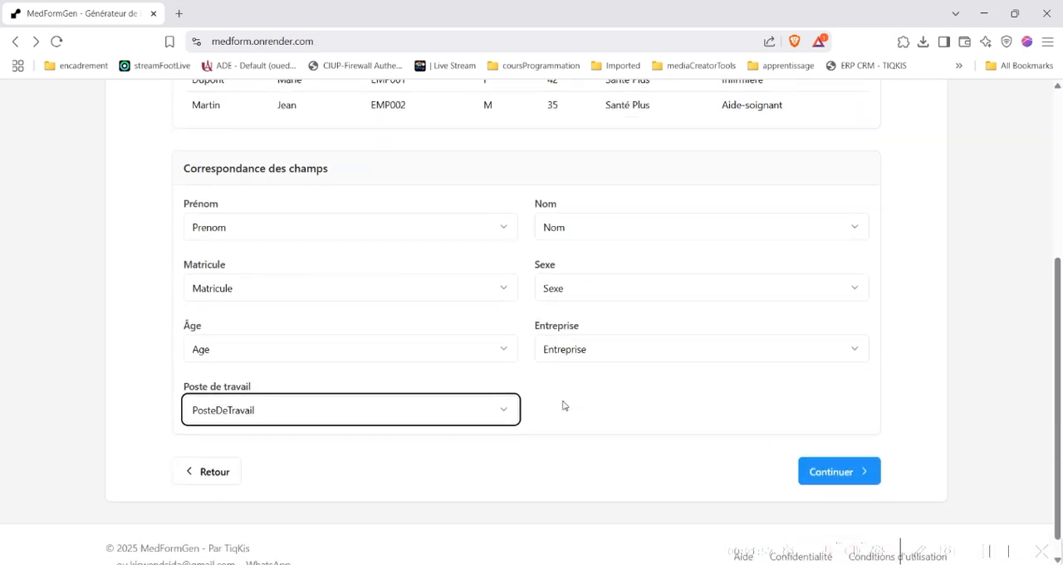
{"action": "scroll", "coordinate": [563, 406], "scroll_direction": "up", "scroll_amount": 4}
{"action": "scroll", "coordinate": [513, 354], "scroll_direction": "down", "scroll_amount": 3}
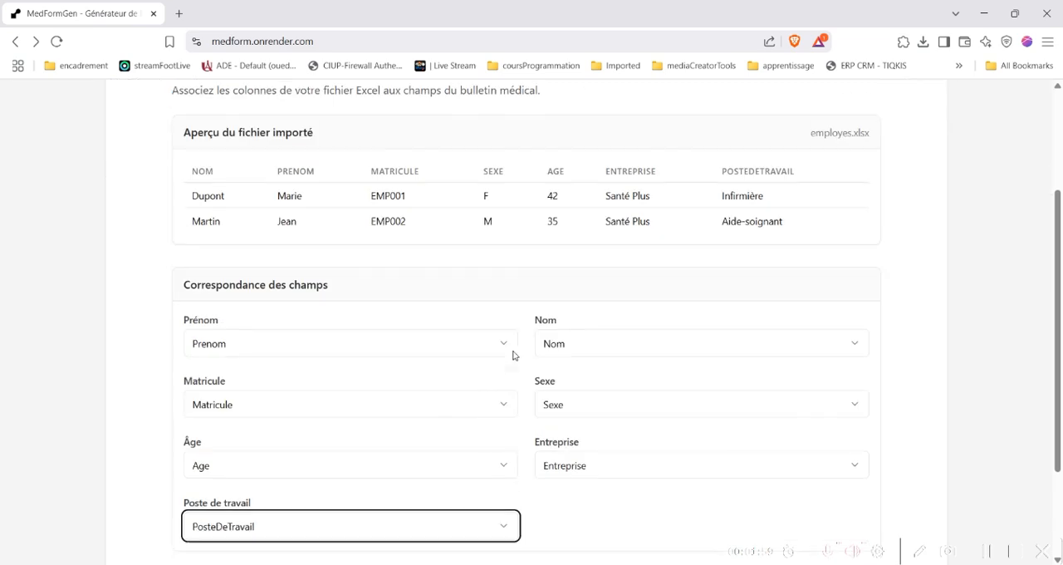
{"action": "left_click", "coordinate": [825, 448]}
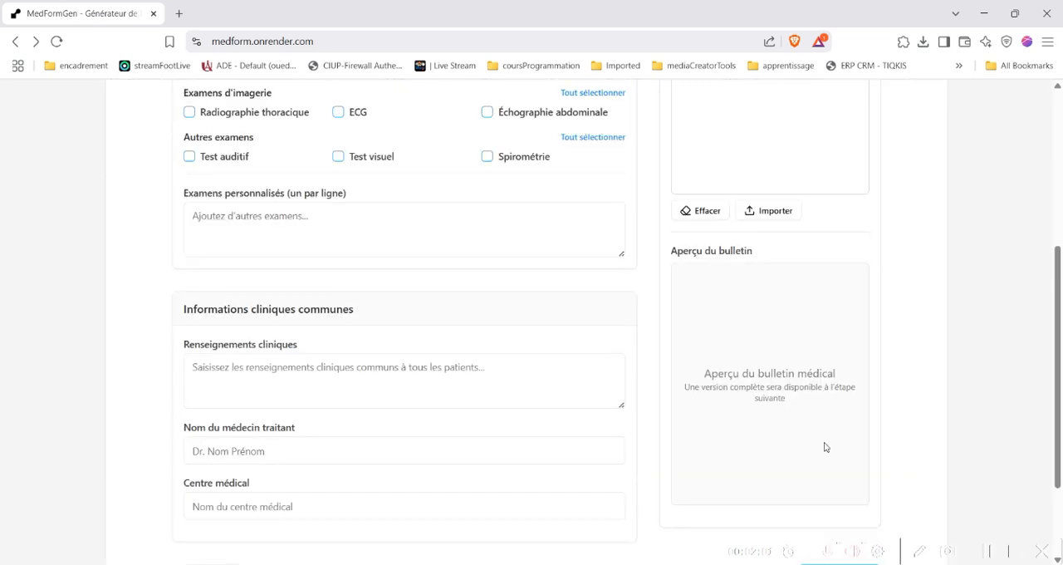
Select the medical exams Analyse de sang, Glycémie, ECG and Test auditif for the bulletins
{"action": "scroll", "coordinate": [532, 416], "scroll_direction": "up", "scroll_amount": 2}
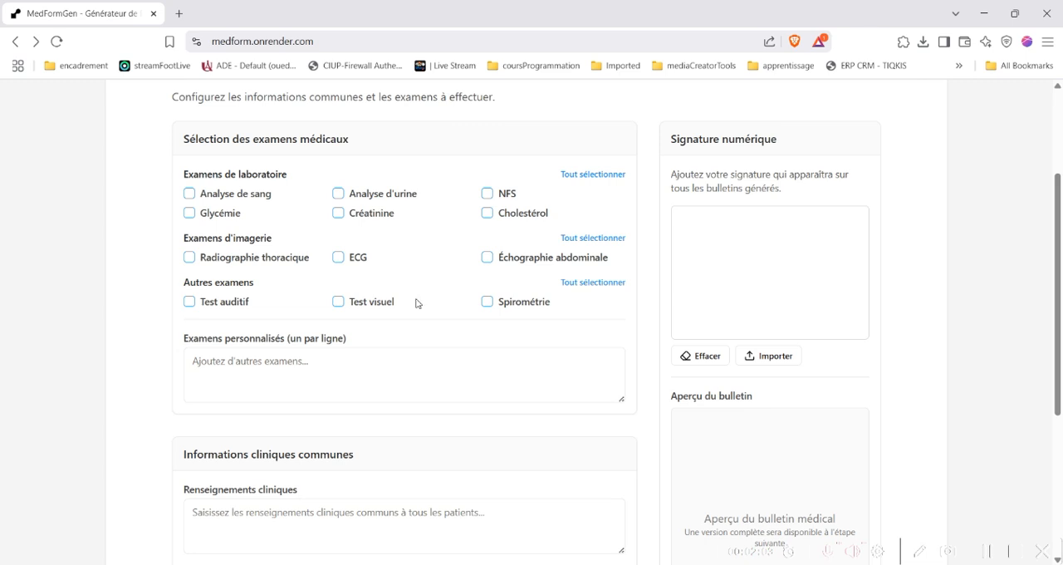
{"action": "scroll", "coordinate": [434, 333], "scroll_direction": "up", "scroll_amount": 1}
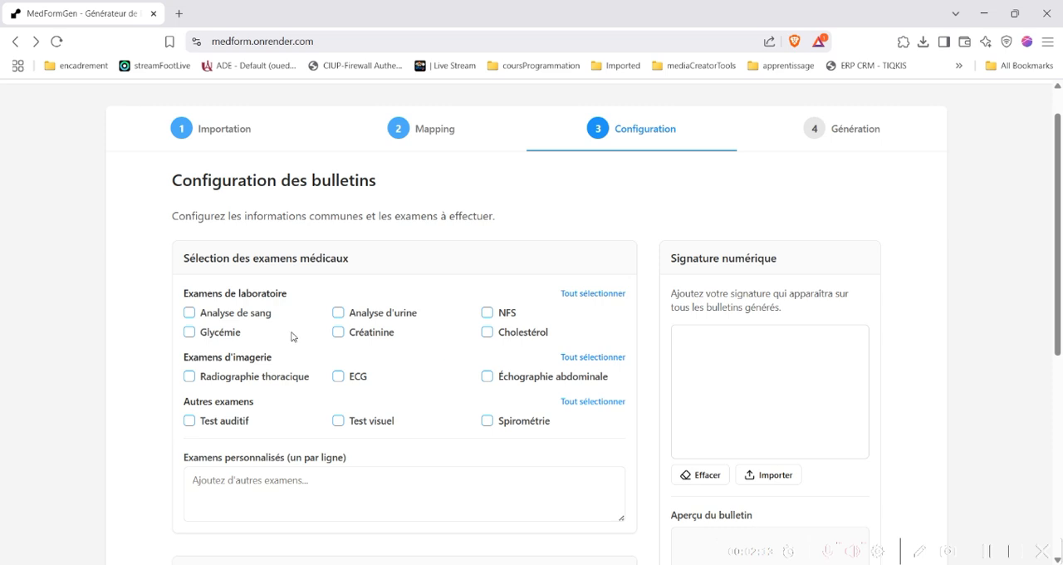
{"action": "left_click", "coordinate": [190, 316]}
{"action": "left_click", "coordinate": [190, 335]}
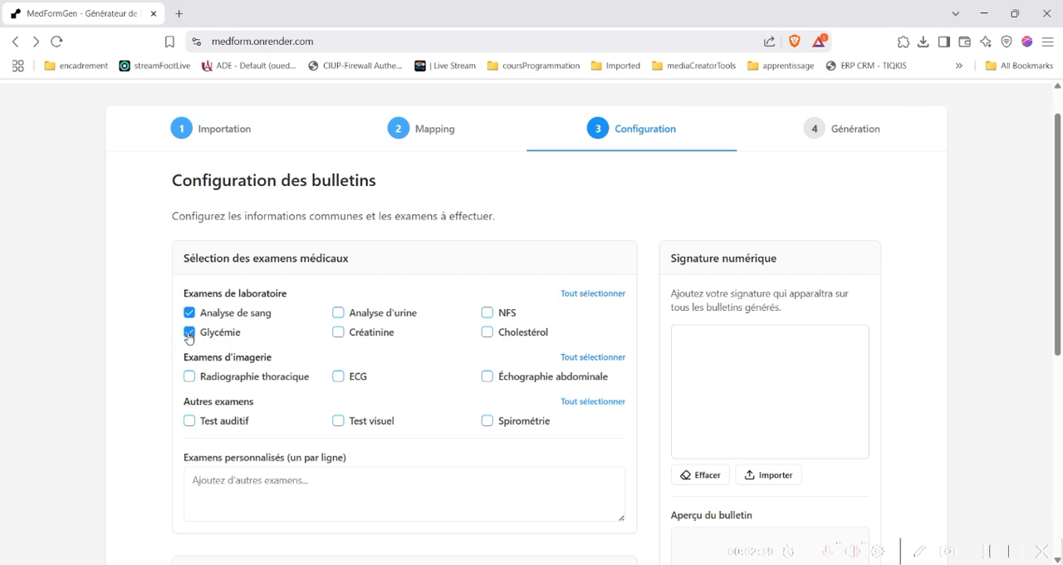
{"action": "left_click", "coordinate": [338, 378]}
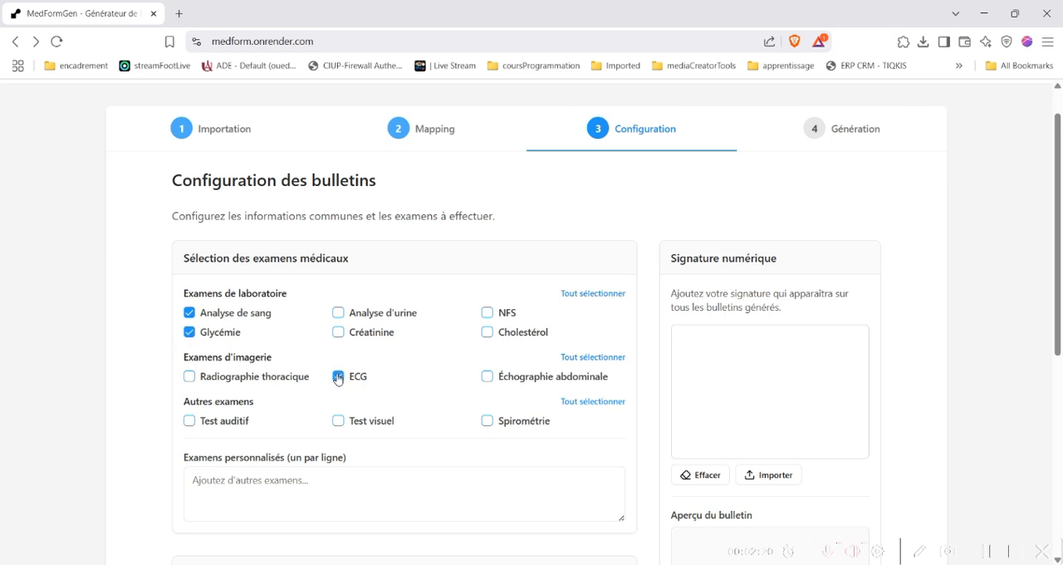
{"action": "left_click", "coordinate": [190, 422]}
Enter the attending doctor's title and full name in the common clinical information
{"action": "scroll", "coordinate": [327, 424], "scroll_direction": "down", "scroll_amount": 3}
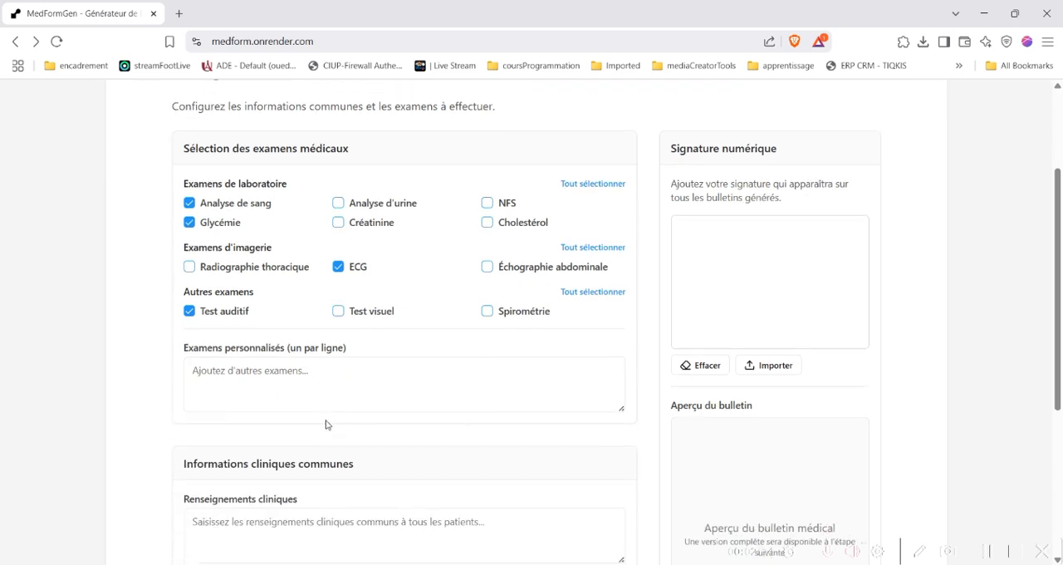
{"action": "scroll", "coordinate": [544, 388], "scroll_direction": "up", "scroll_amount": 2}
{"action": "scroll", "coordinate": [543, 388], "scroll_direction": "down", "scroll_amount": 2}
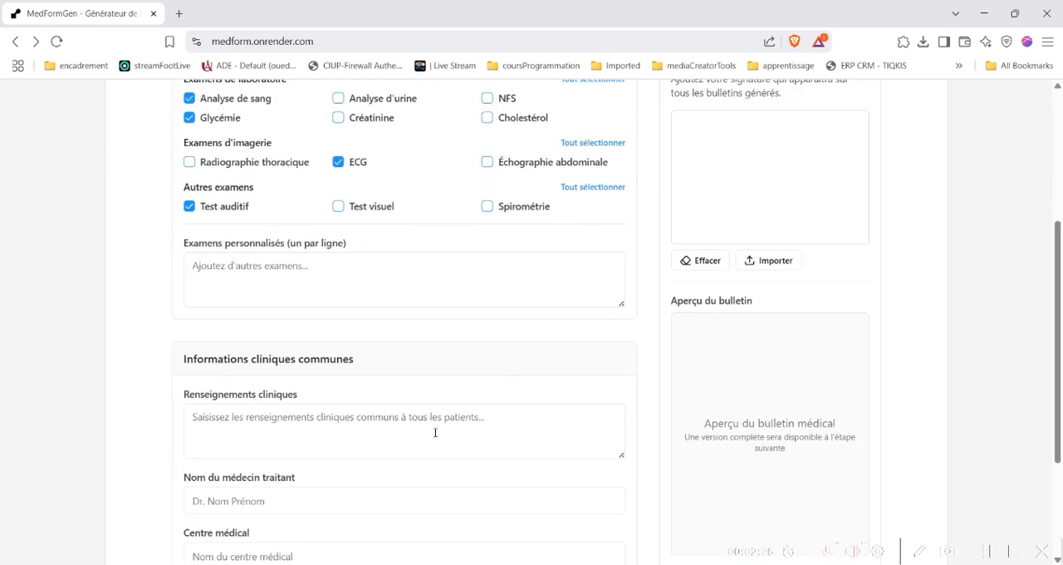
{"action": "scroll", "coordinate": [434, 432], "scroll_direction": "down", "scroll_amount": 2}
{"action": "left_click", "coordinate": [222, 366]}
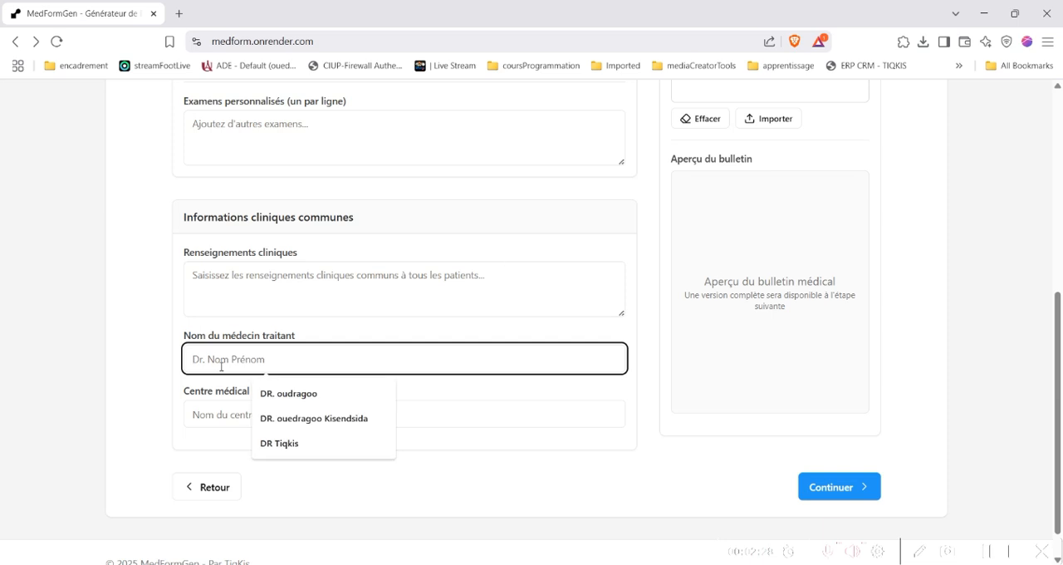
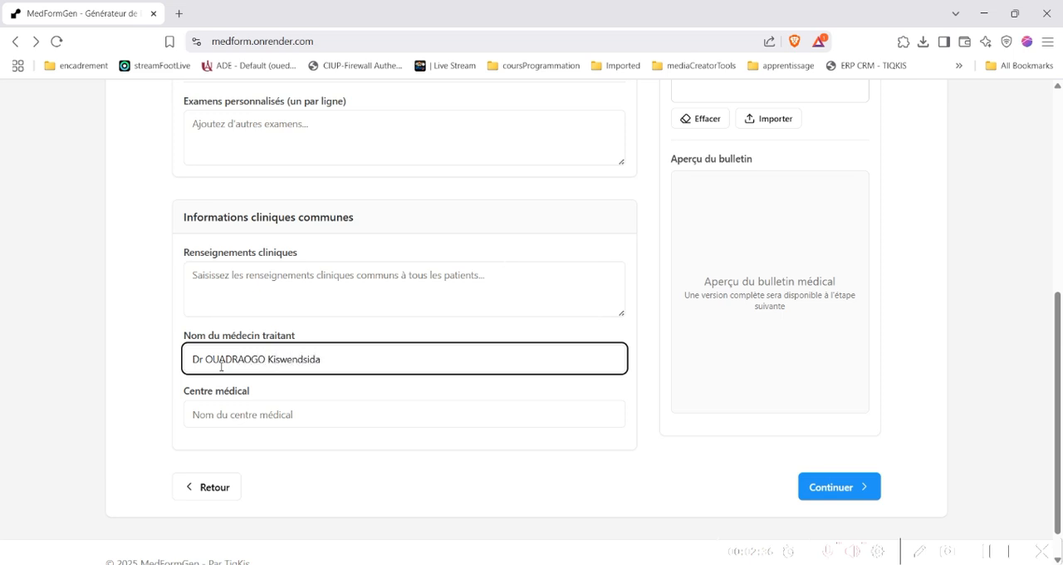
Set the medical centre in the common clinical information to "Tiqkis centre"
{"action": "left_click", "coordinate": [233, 415]}
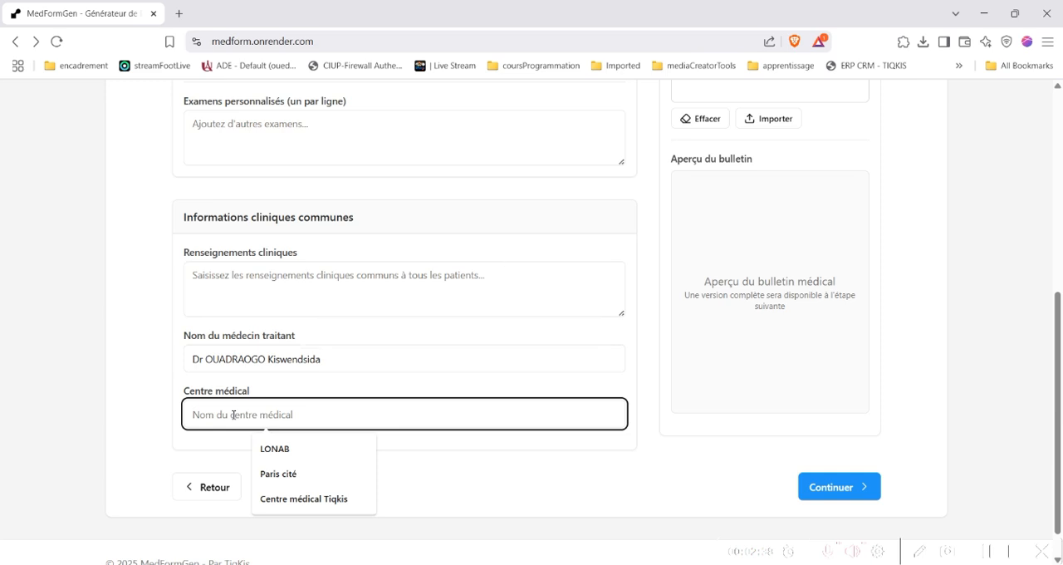
{"action": "type", "text": "Tiqkis"}
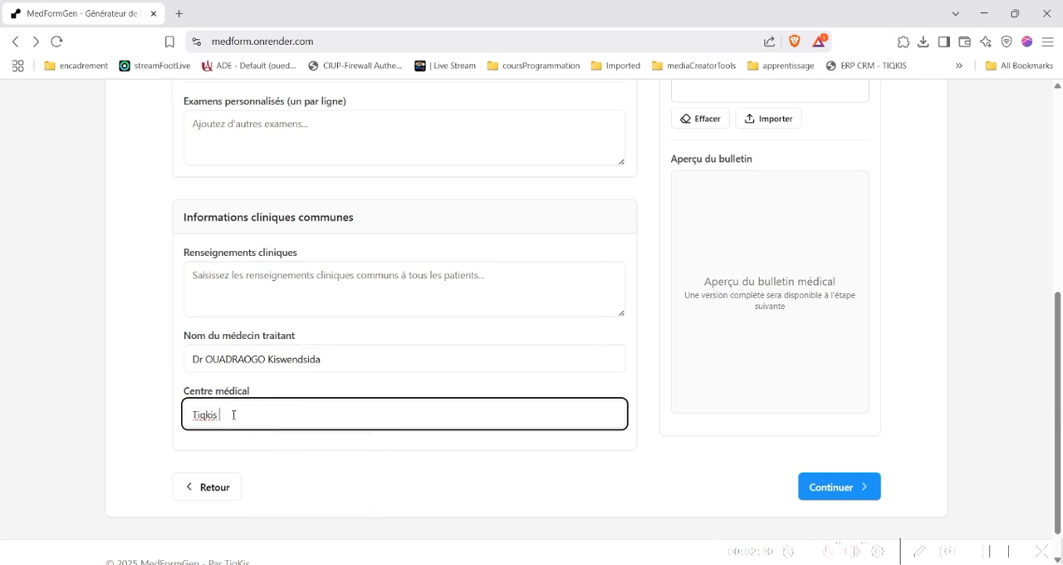
{"action": "type", "text": " centre"}
Draw a handwritten digital signature for the bulletins and check it in the bulletin preview
{"action": "scroll", "coordinate": [292, 401], "scroll_direction": "up", "scroll_amount": 3}
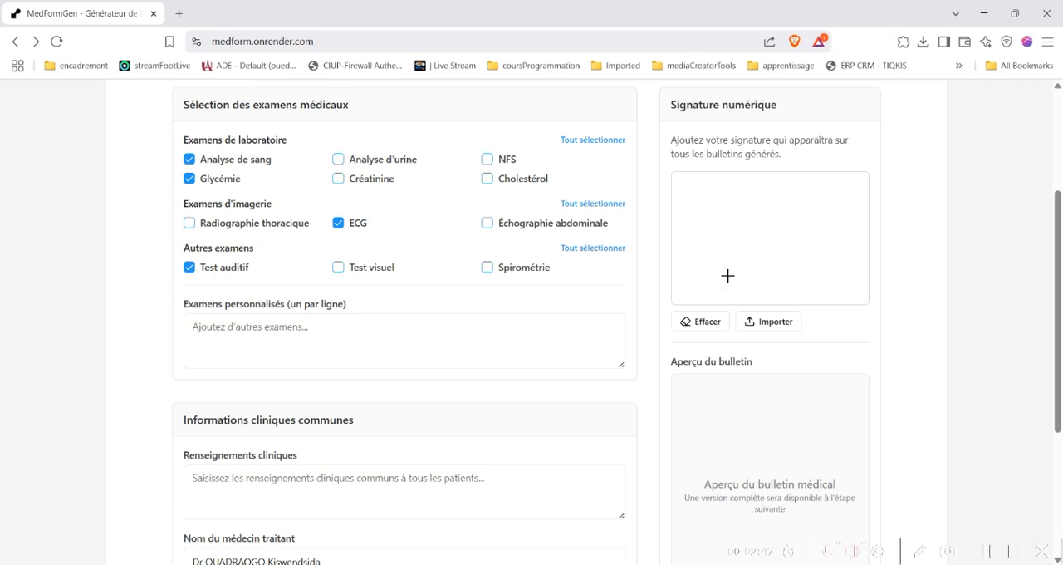
{"action": "mouse_move", "coordinate": [729, 274]}
{"action": "left_mouse_down"}
{"action": "mouse_move", "coordinate": [820, 215]}
{"action": "mouse_move", "coordinate": [825, 196]}
{"action": "mouse_move", "coordinate": [735, 250]}
{"action": "mouse_move", "coordinate": [838, 214]}
{"action": "left_mouse_up"}
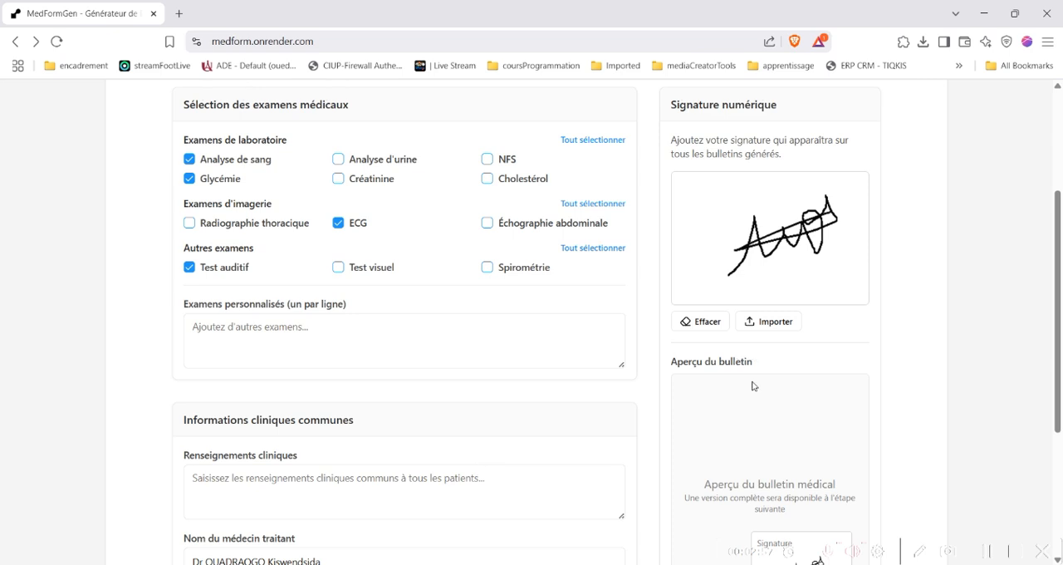
{"action": "scroll", "coordinate": [754, 387], "scroll_direction": "down", "scroll_amount": 1}
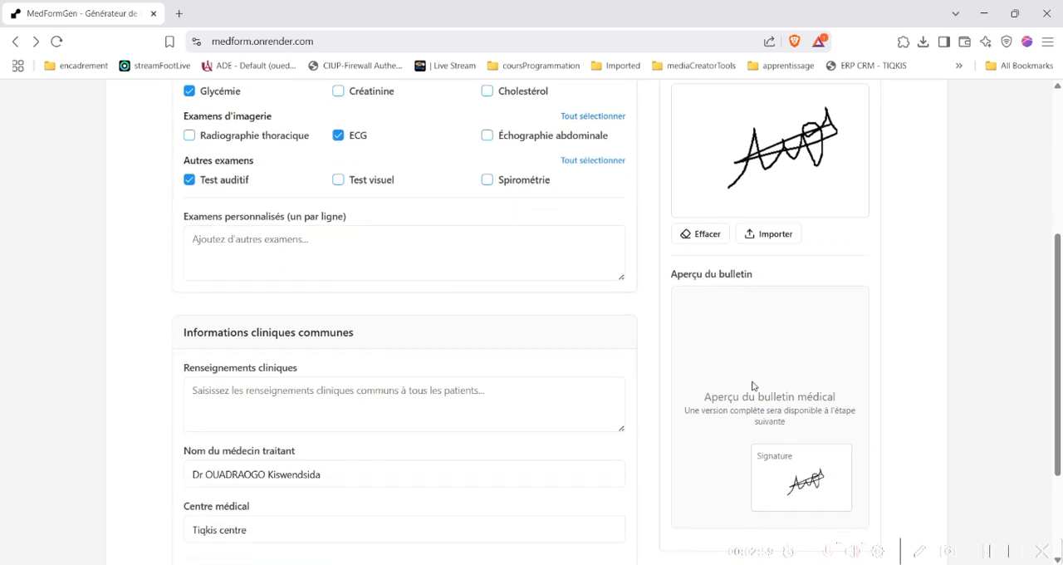
{"action": "scroll", "coordinate": [753, 384], "scroll_direction": "down", "scroll_amount": 2}
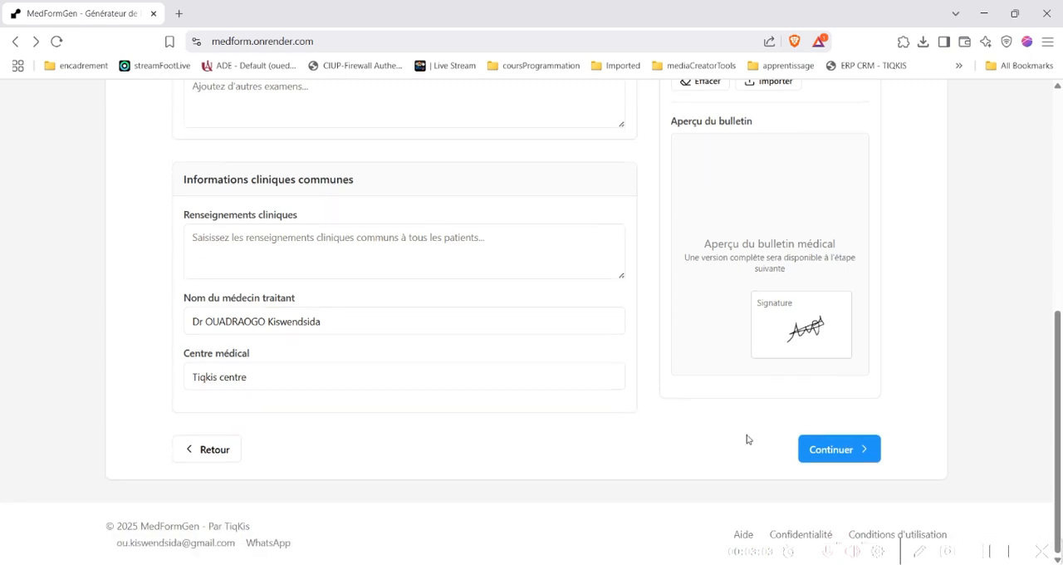
Continue to the bulletin generation stage and review the patient list and generation options
{"action": "left_click", "coordinate": [839, 451]}
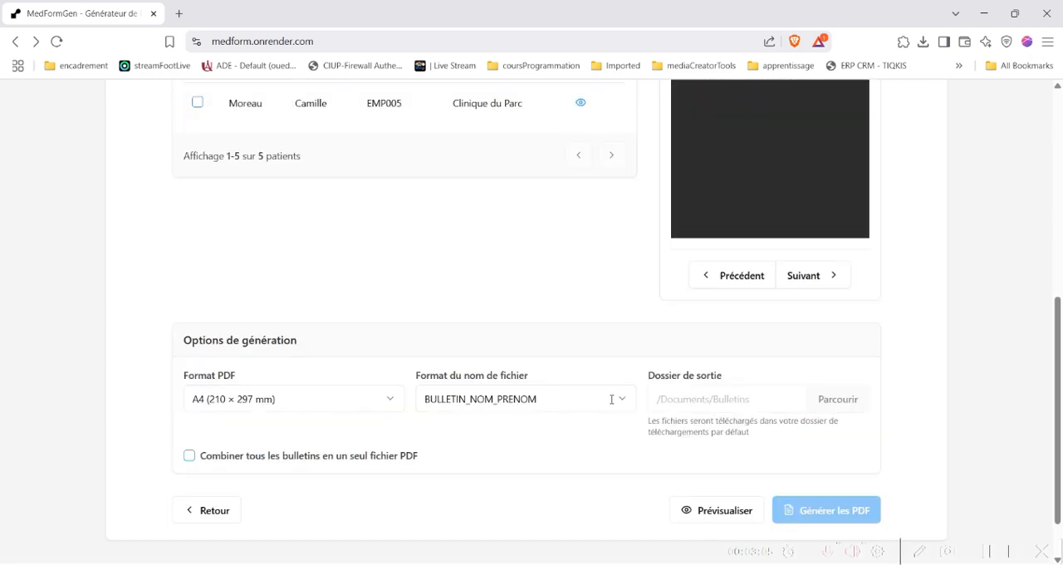
{"action": "scroll", "coordinate": [582, 382], "scroll_direction": "up", "scroll_amount": 3}
{"action": "scroll", "coordinate": [453, 391], "scroll_direction": "up", "scroll_amount": 3}
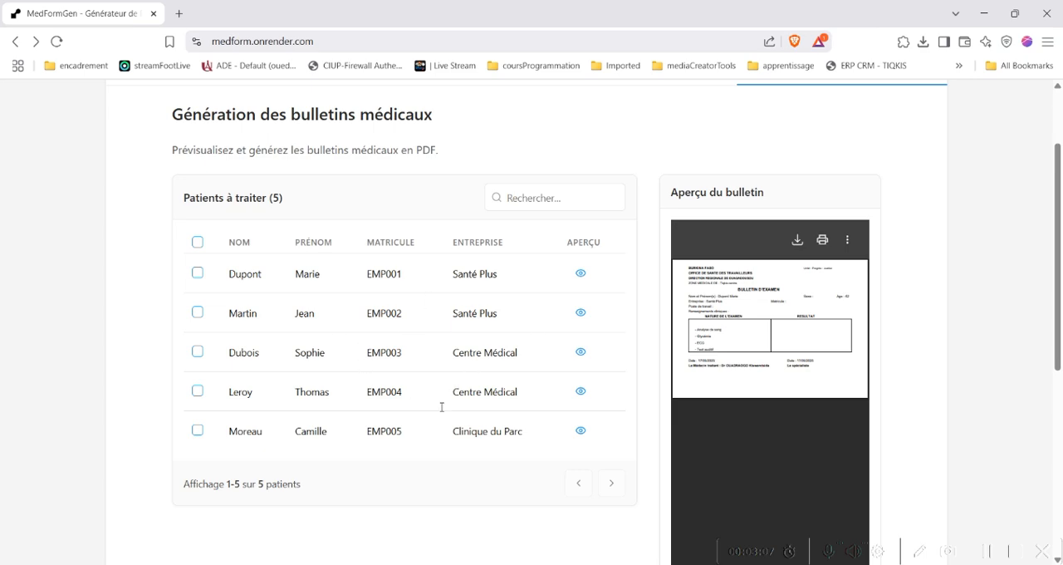
{"action": "scroll", "coordinate": [429, 407], "scroll_direction": "down", "scroll_amount": 5}
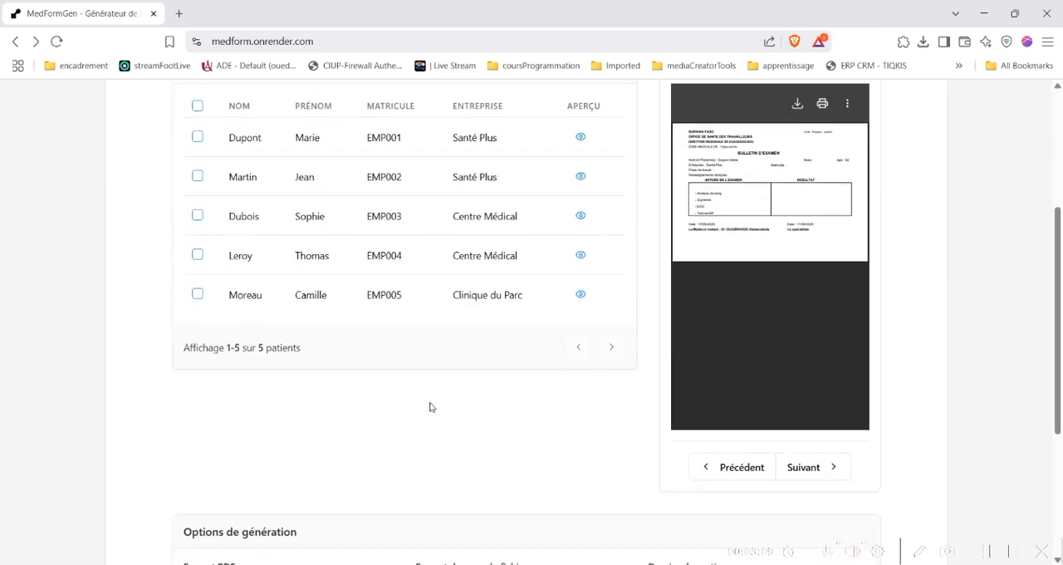
{"action": "scroll", "coordinate": [429, 406], "scroll_direction": "up", "scroll_amount": 2}
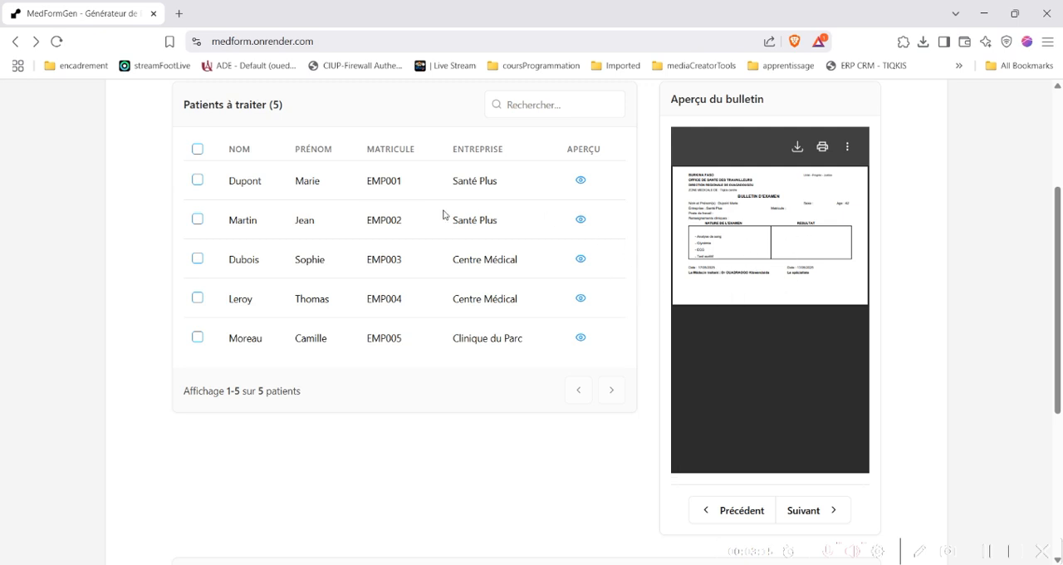
Preview the individual bulletins of the second, third and fourth patients in the list
{"action": "left_click", "coordinate": [582, 220]}
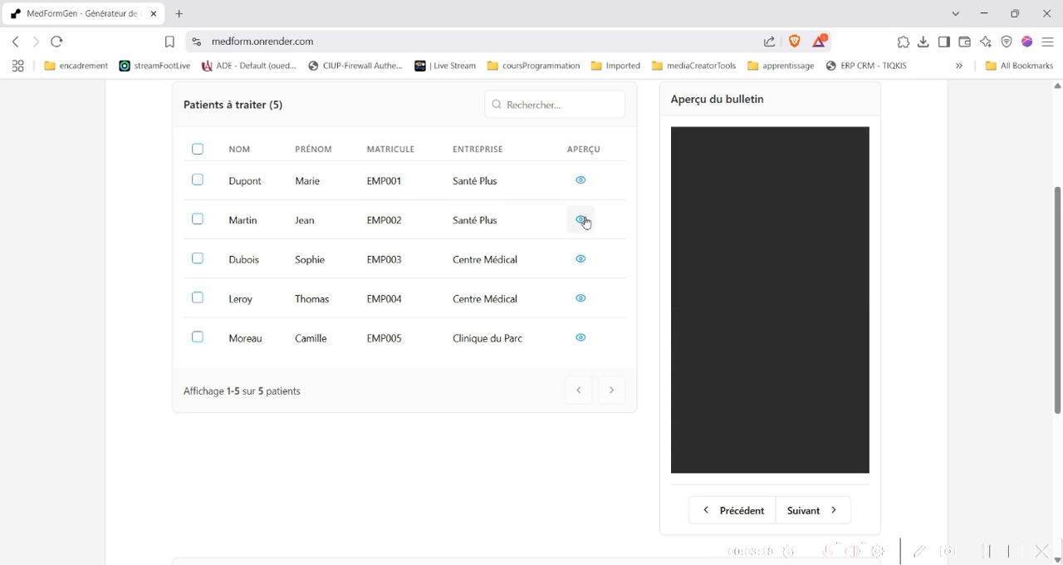
{"action": "left_click", "coordinate": [582, 260]}
{"action": "left_click", "coordinate": [582, 299]}
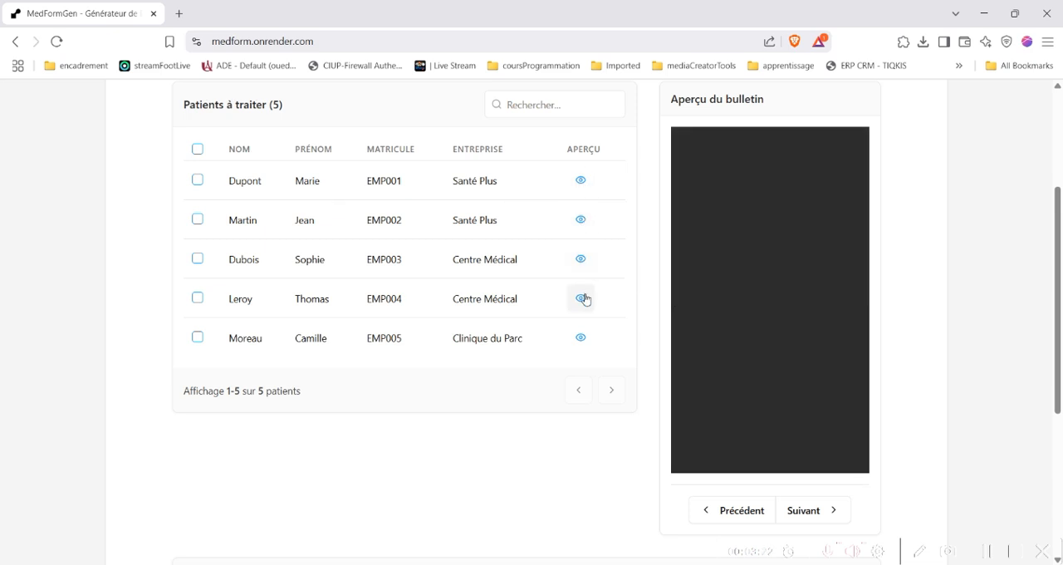
{"action": "scroll", "coordinate": [585, 300], "scroll_direction": "up", "scroll_amount": 2}
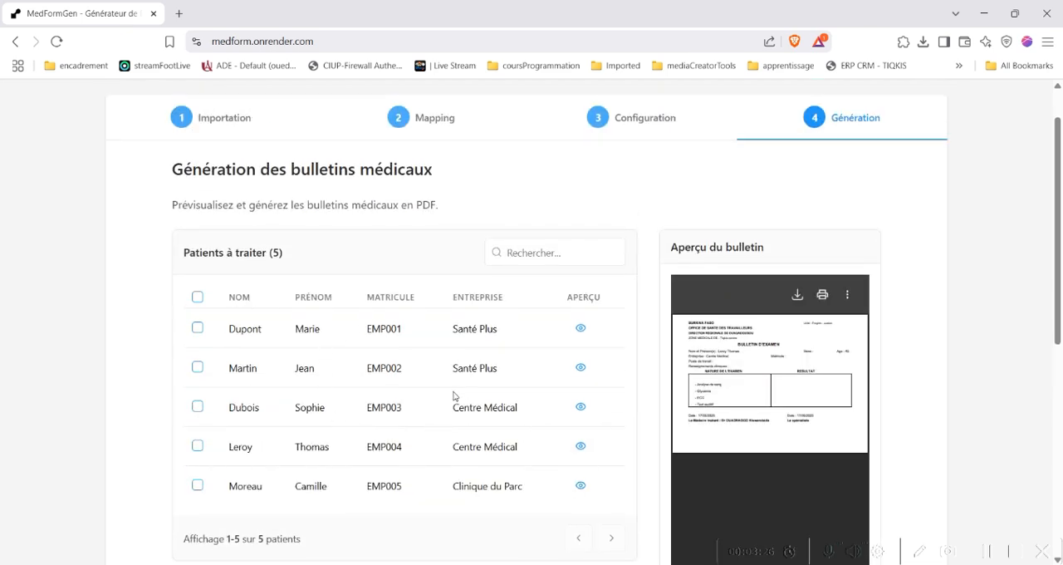
Select all patients for processing and enable combining all bulletins into a single PDF file
{"action": "scroll", "coordinate": [454, 396], "scroll_direction": "down", "scroll_amount": 1}
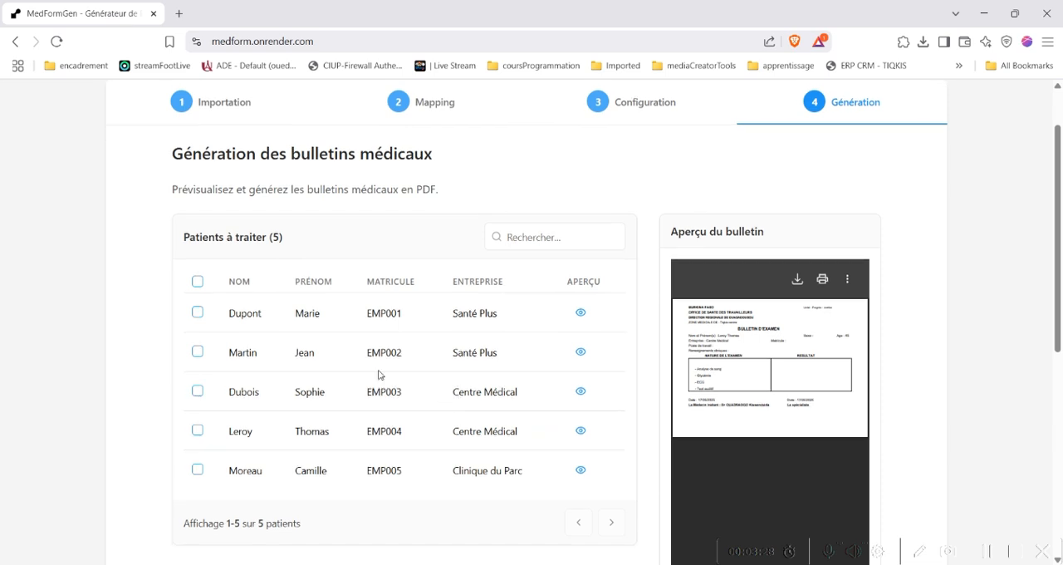
{"action": "left_click", "coordinate": [198, 282]}
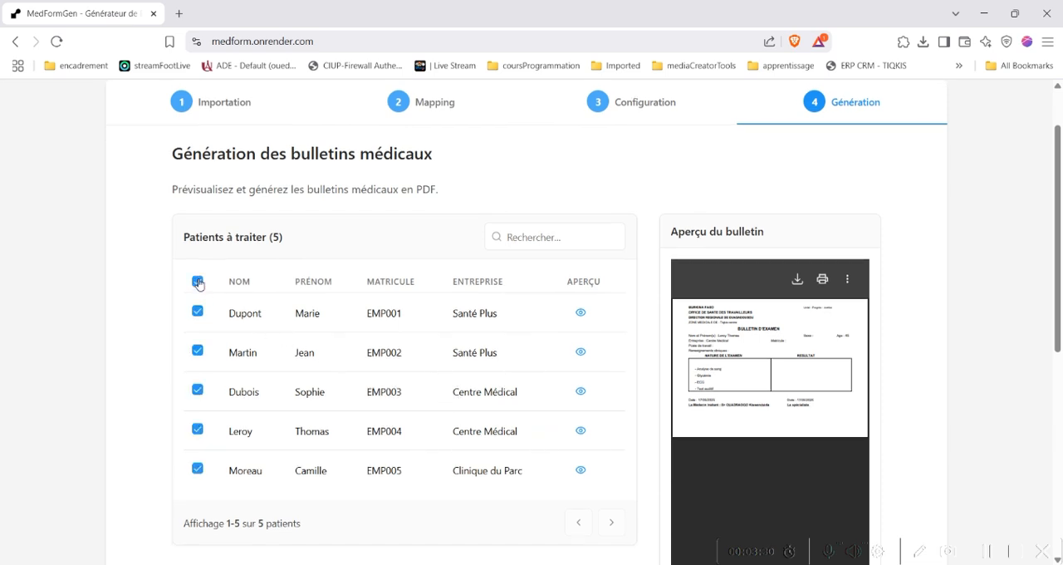
{"action": "scroll", "coordinate": [295, 381], "scroll_direction": "down", "scroll_amount": 2}
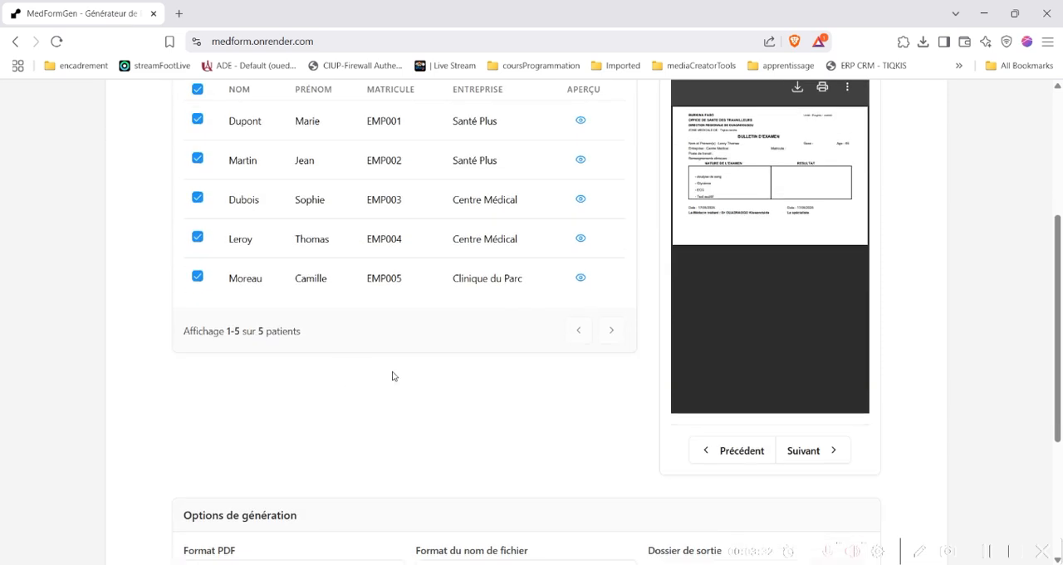
{"action": "scroll", "coordinate": [394, 376], "scroll_direction": "down", "scroll_amount": 3}
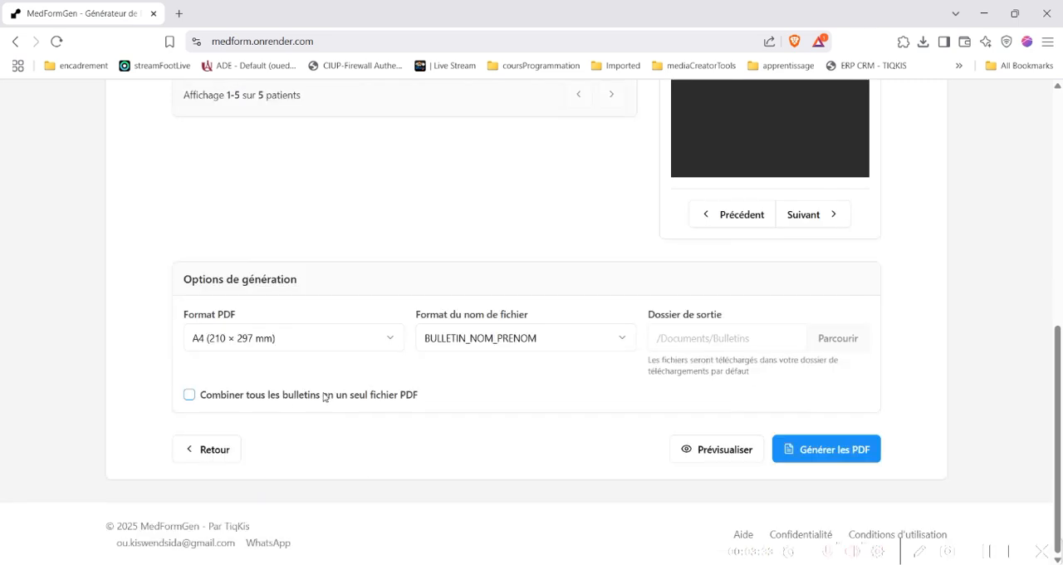
{"action": "left_click", "coordinate": [189, 396]}
Generate the combined PDF and save it as bulletins_medicaux_combines (1).pdf in the Downloads folder
{"action": "left_click", "coordinate": [814, 450]}
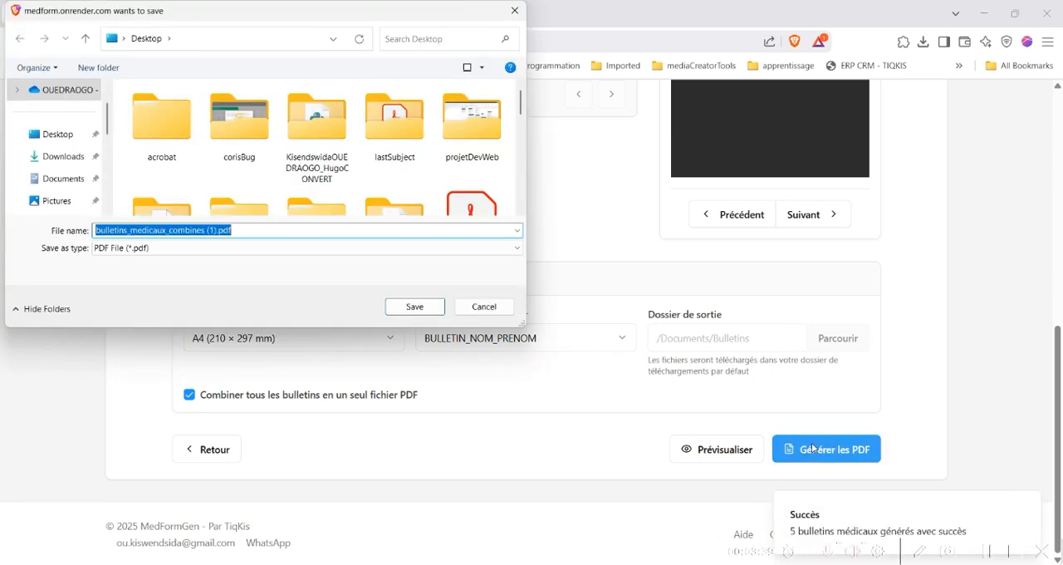
{"action": "left_click", "coordinate": [52, 164]}
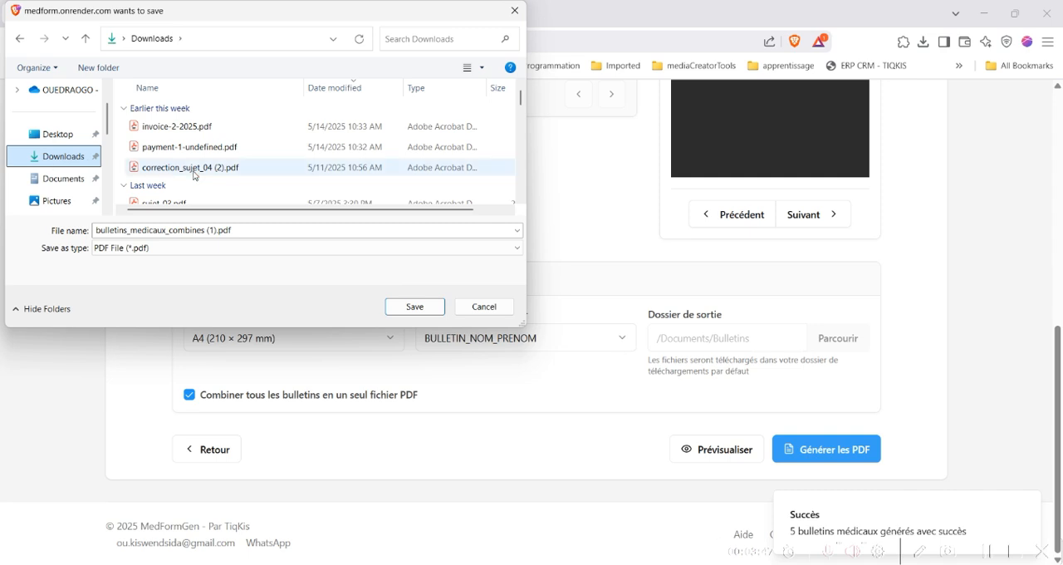
{"action": "left_click", "coordinate": [414, 307]}
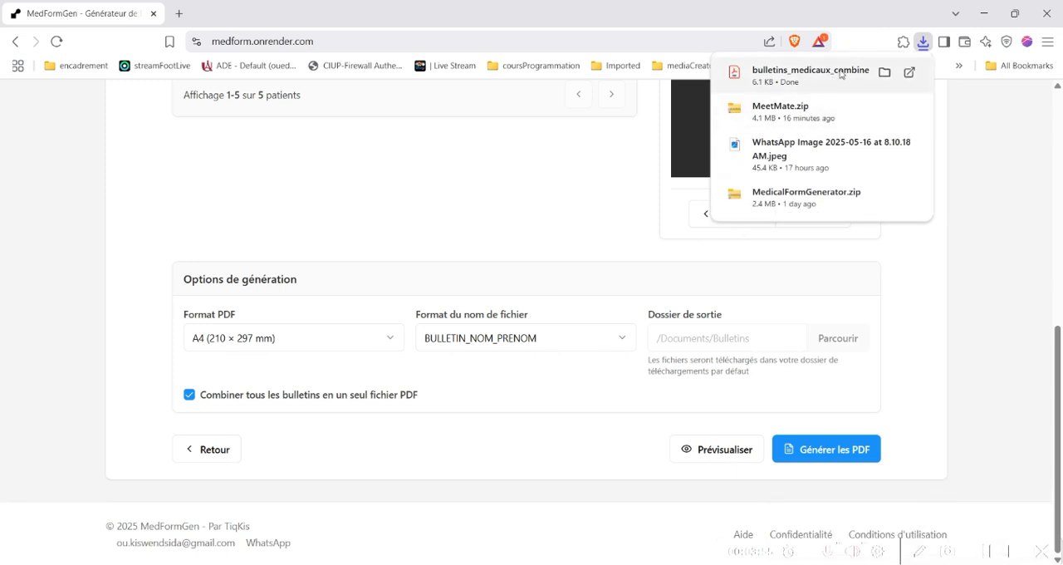
Open the downloaded combined bulletins PDF and check the patient, exam and doctor details on its pages
{"action": "left_click", "coordinate": [841, 74]}
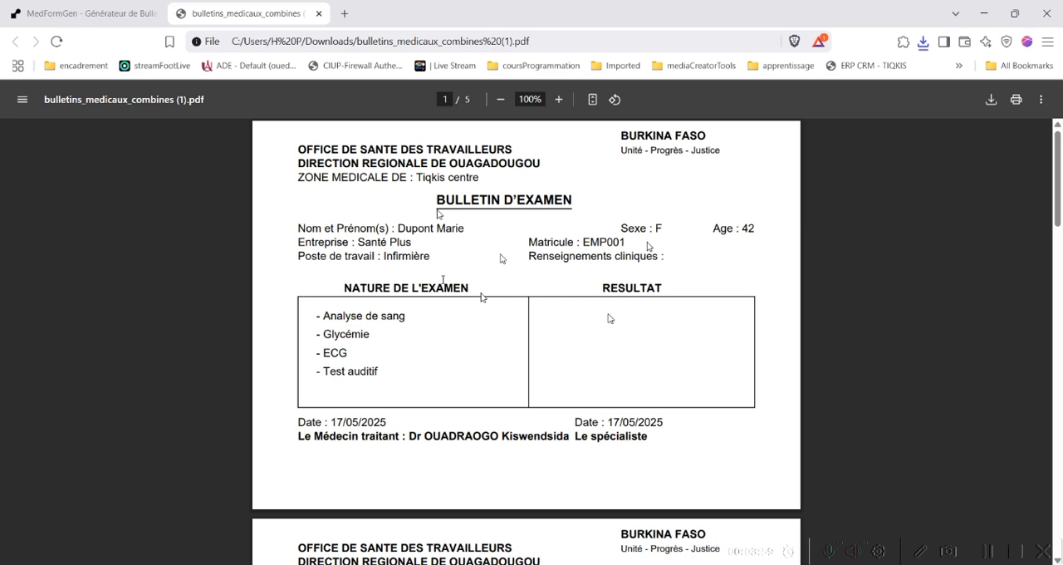
{"action": "scroll", "coordinate": [482, 297], "scroll_direction": "down", "scroll_amount": 5}
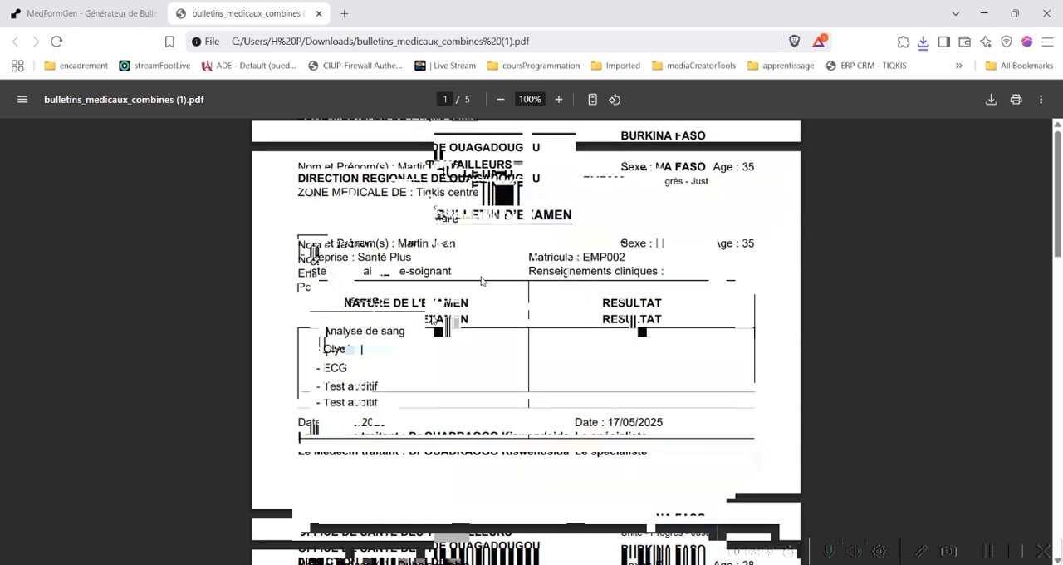